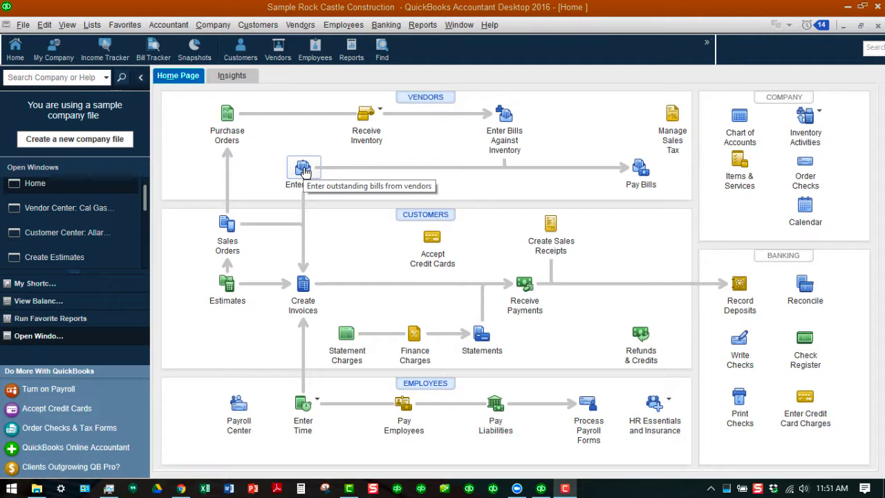
Step: Start entering a new bill and choose Cal Gas & Electric as the vendor
left_click(303, 171)
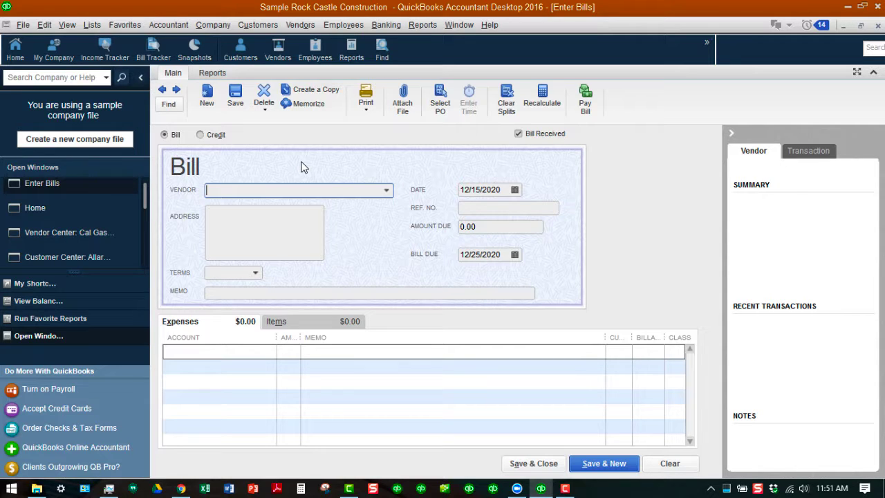
left_click(386, 190)
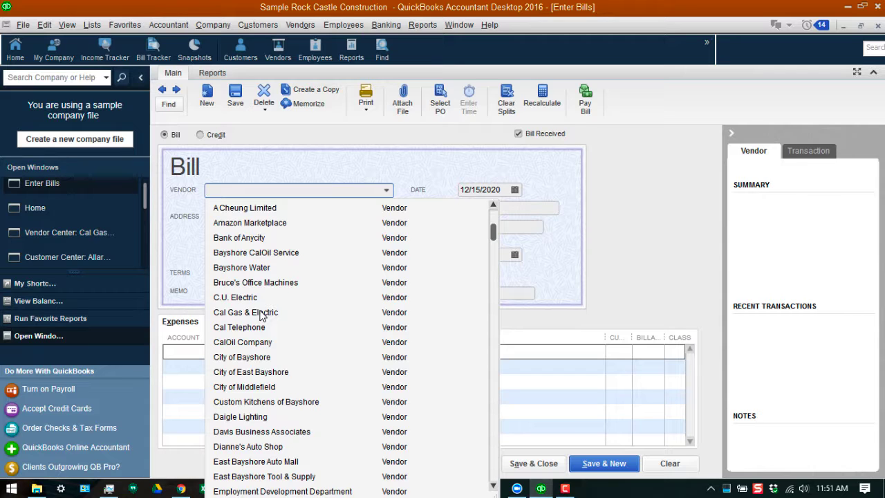
type("Ca")
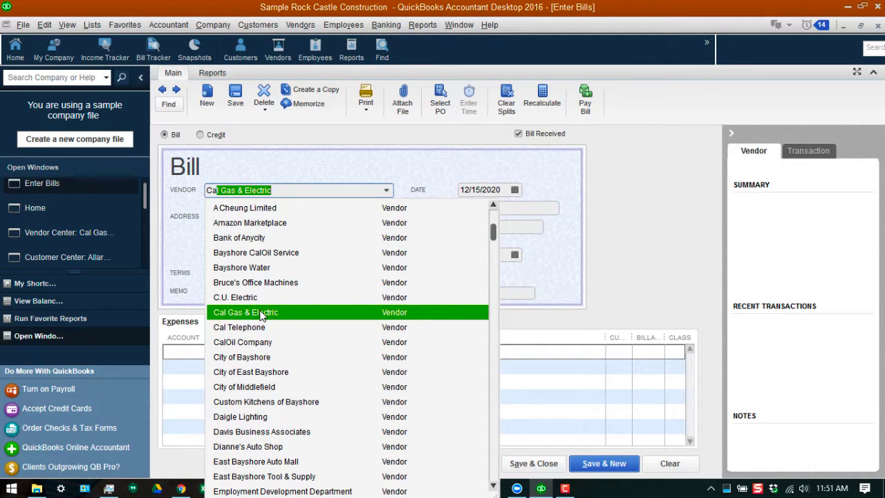
type("l")
key("End")
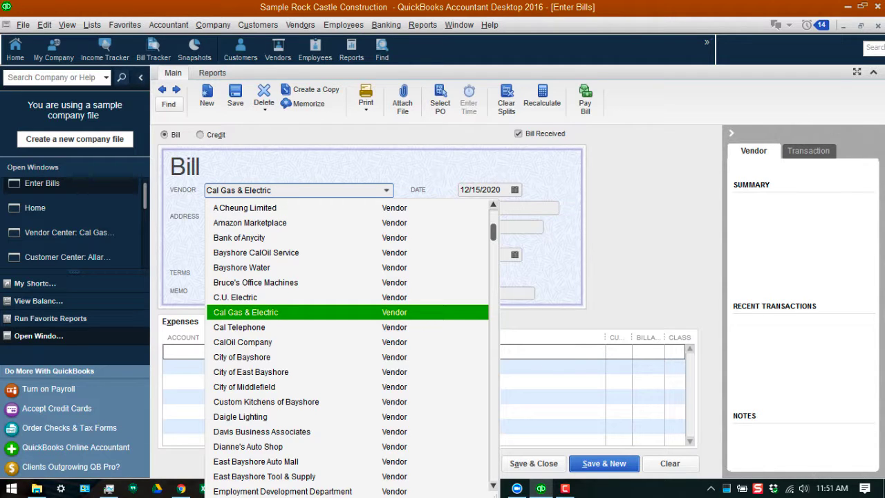
key("Tab")
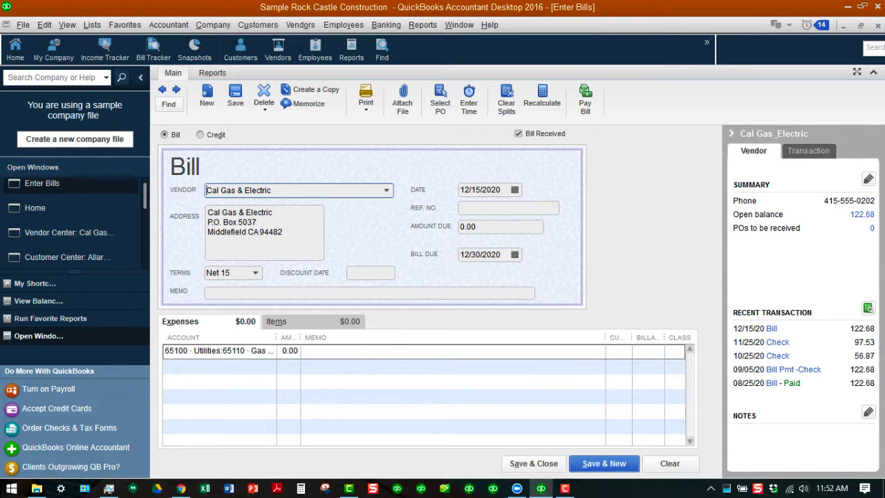
Step: Fill in the bill's reference number 123456, amount due 350.00 and memo "November Charges"
left_click(508, 207)
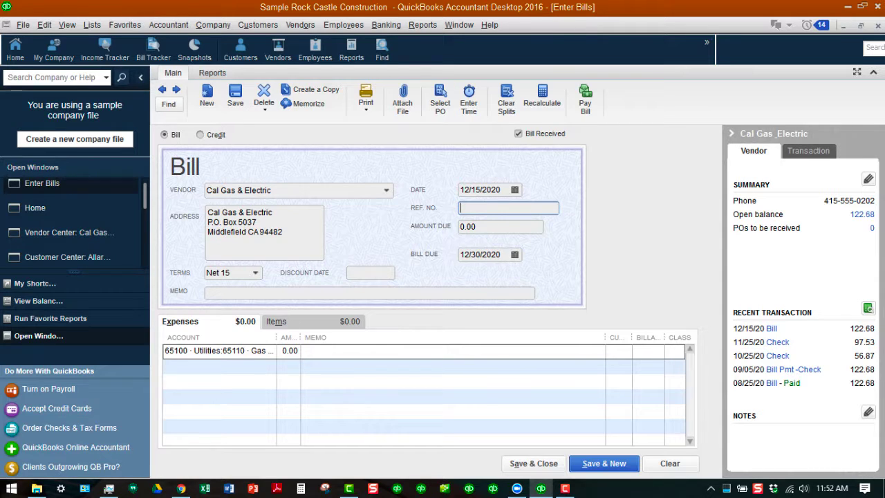
type("123456")
key("Tab")
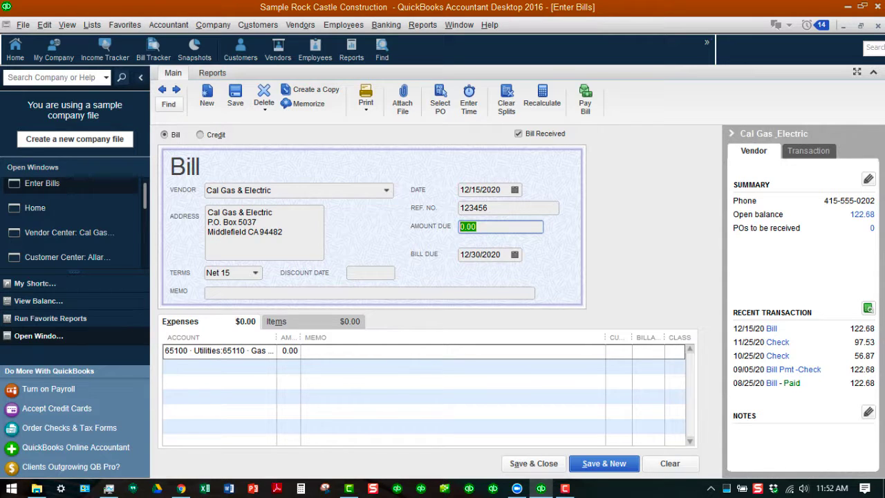
type("350.00")
left_click(207, 292)
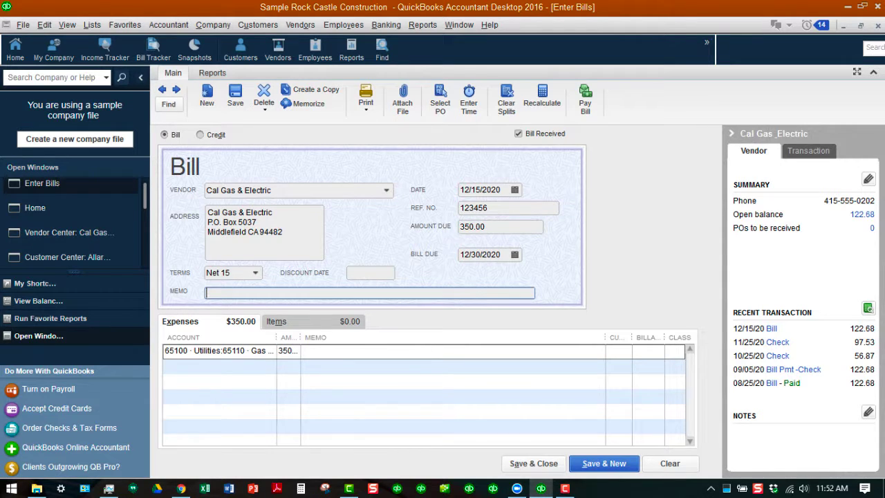
type("November Charges")
Step: Copy the bill's memo text "November Charges" into the memo of the Gas and Electric expense line
left_click_drag(280, 293, 201, 292)
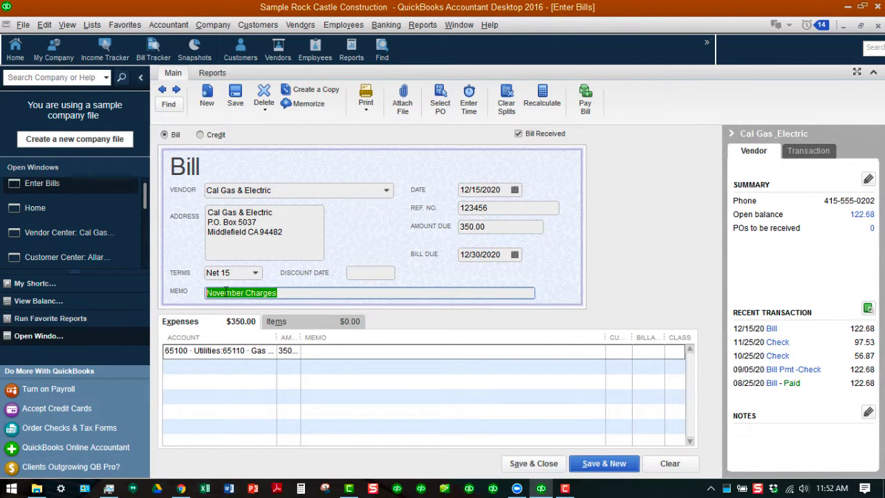
right_click(227, 296)
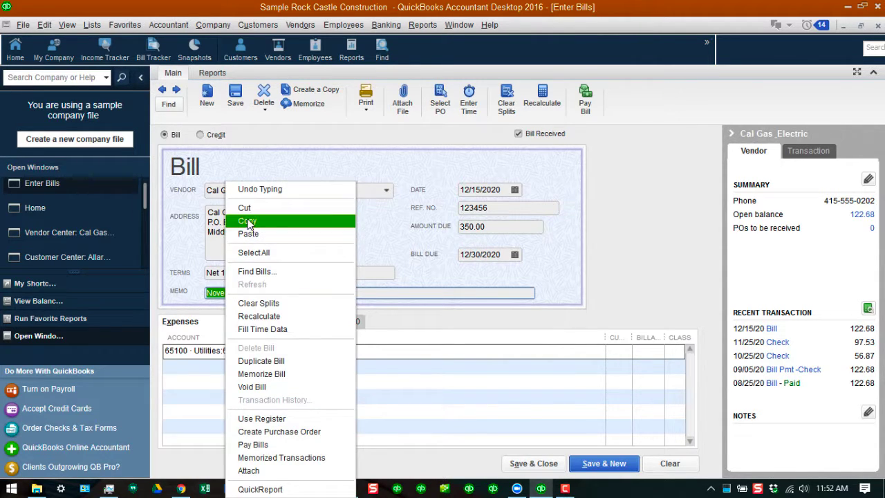
left_click(247, 221)
right_click(350, 355)
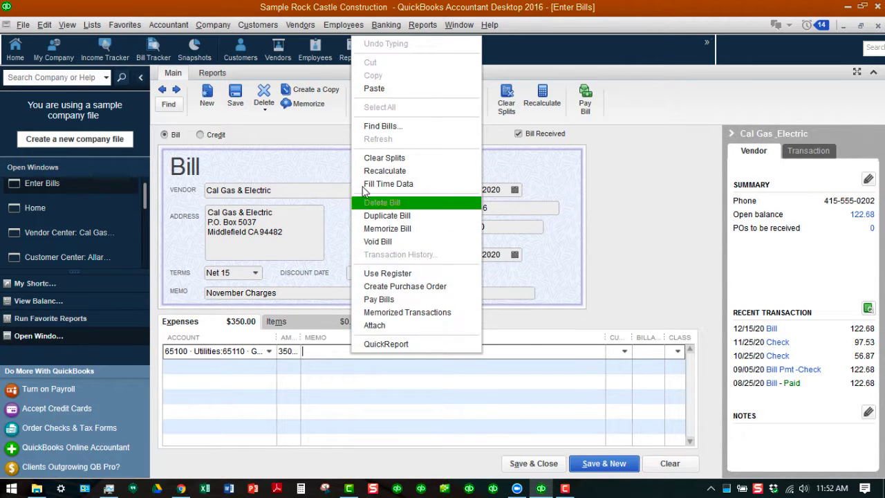
left_click(373, 89)
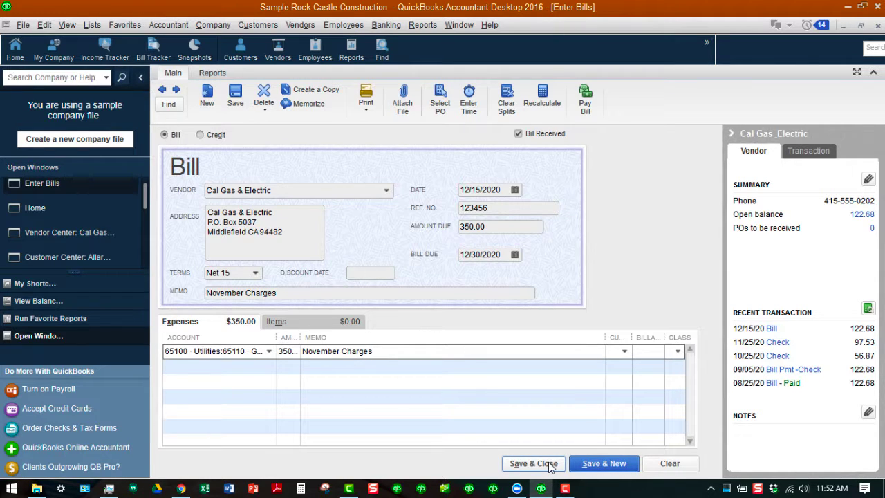
Step: Assign the Overhead class to the expense line, then save the bill and start a new one
left_click(603, 463)
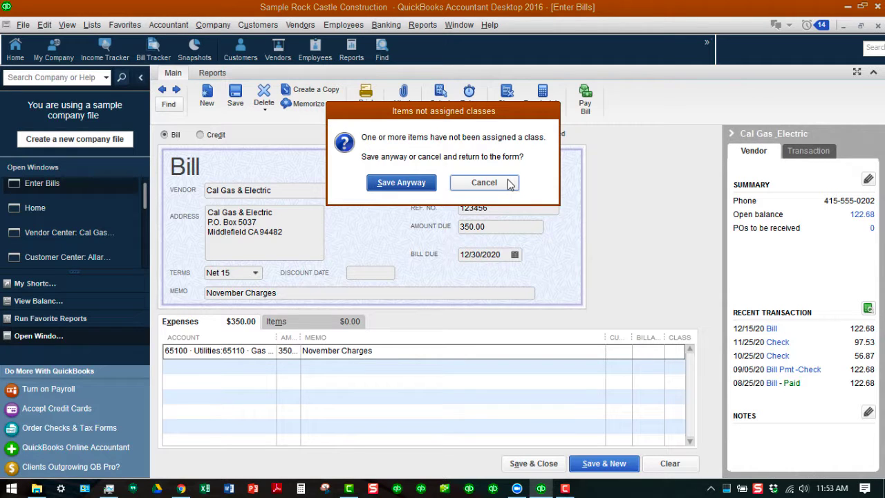
left_click(484, 183)
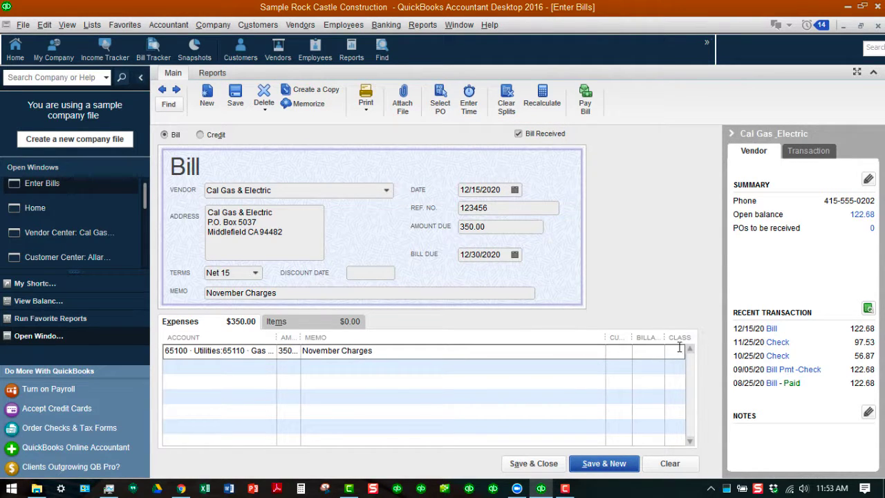
left_click_drag(666, 338, 484, 332)
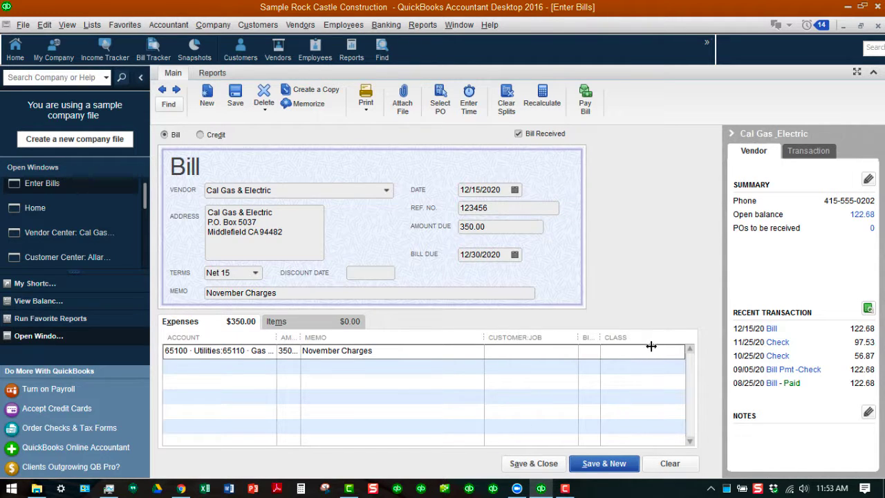
left_click(675, 351)
left_click(679, 352)
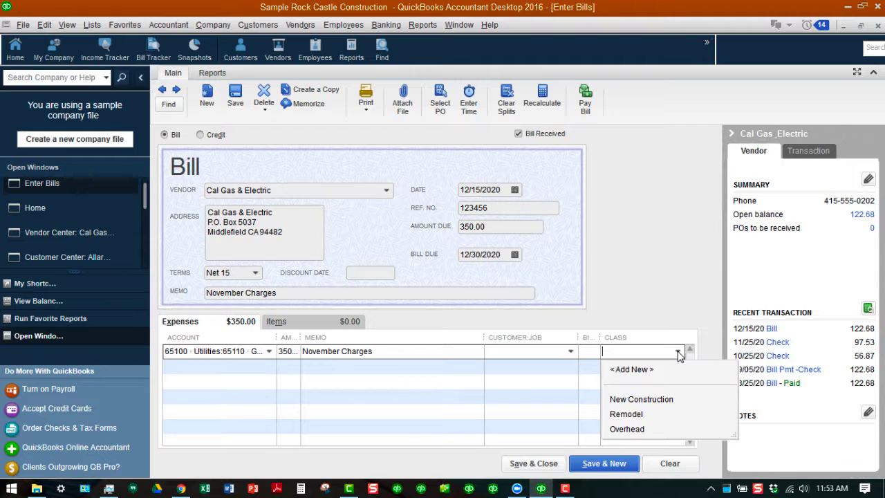
left_click(644, 428)
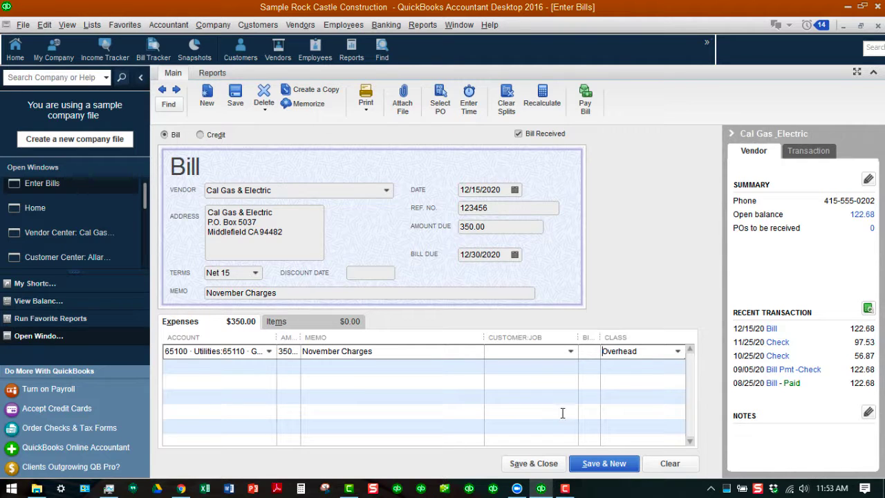
left_click(603, 464)
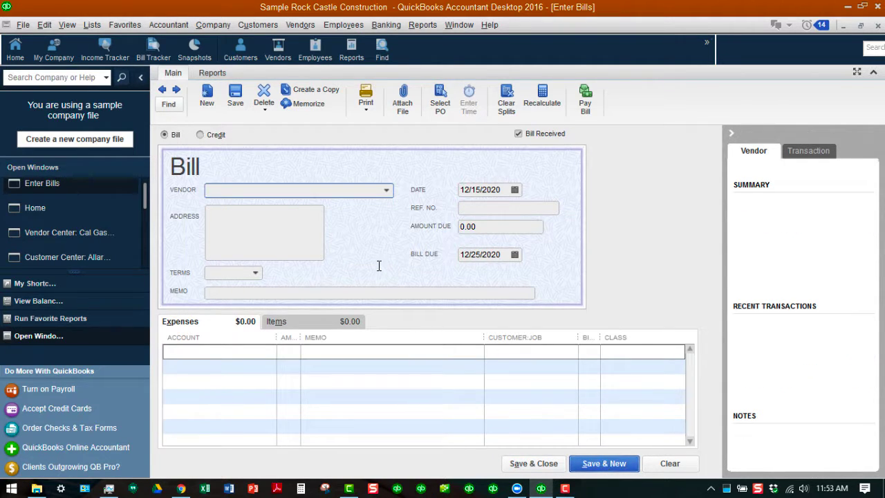
Step: Look through the vendor list and choose Cal Telephone as the vendor for the new bill
left_click(387, 189)
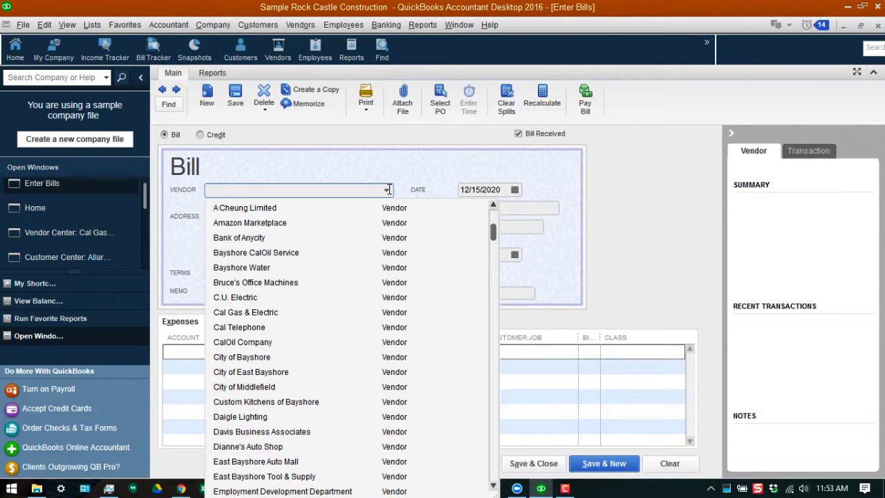
scroll(347, 276, "down", 3)
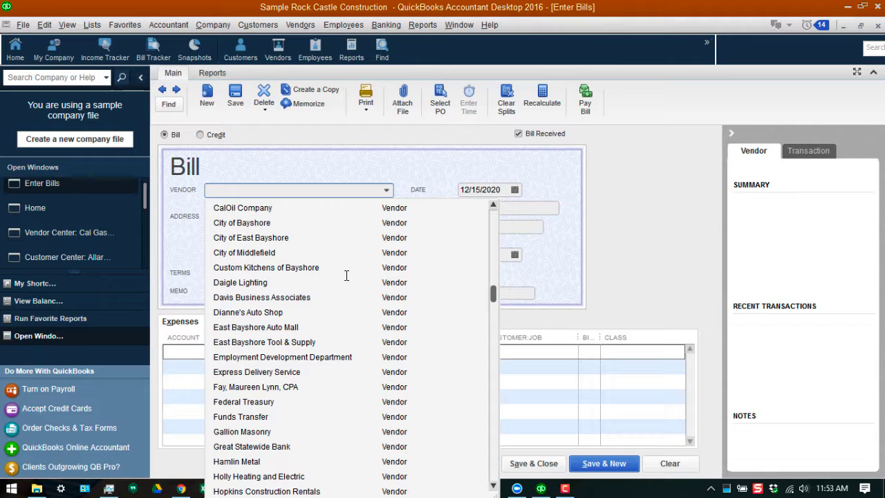
scroll(347, 276, "down", 7)
scroll(347, 275, "down", 2)
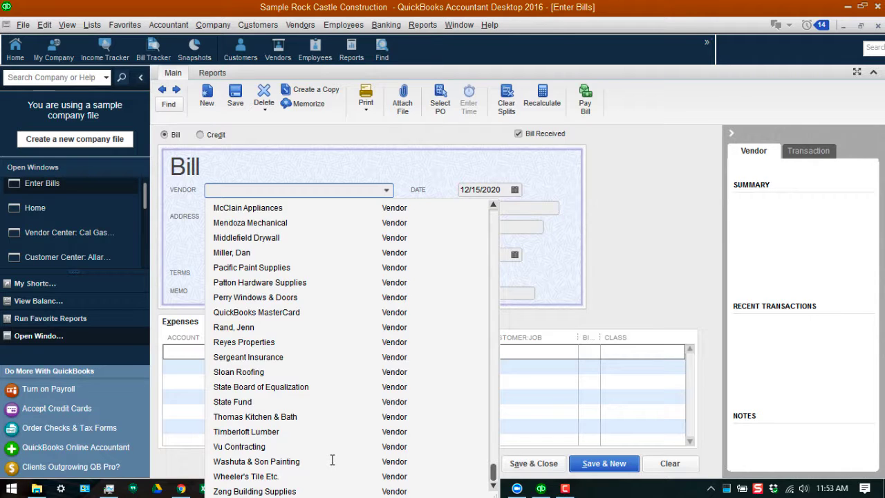
scroll(332, 459, "up", 5)
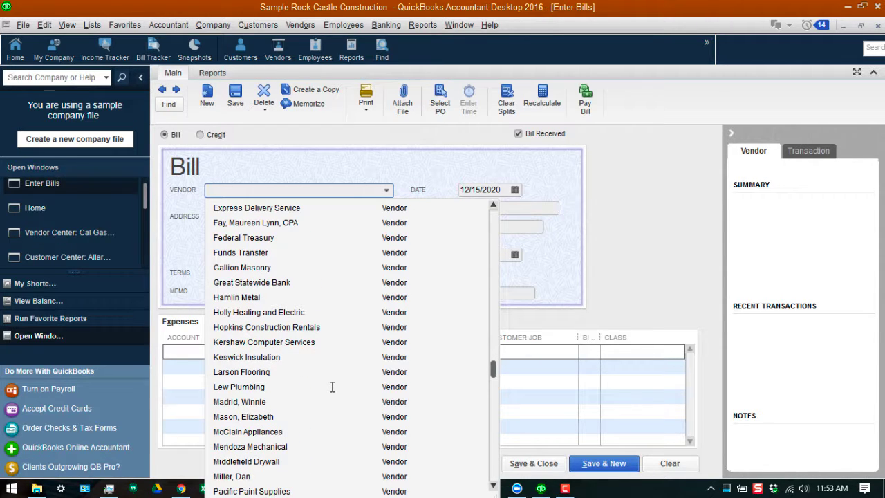
scroll(333, 388, "up", 2)
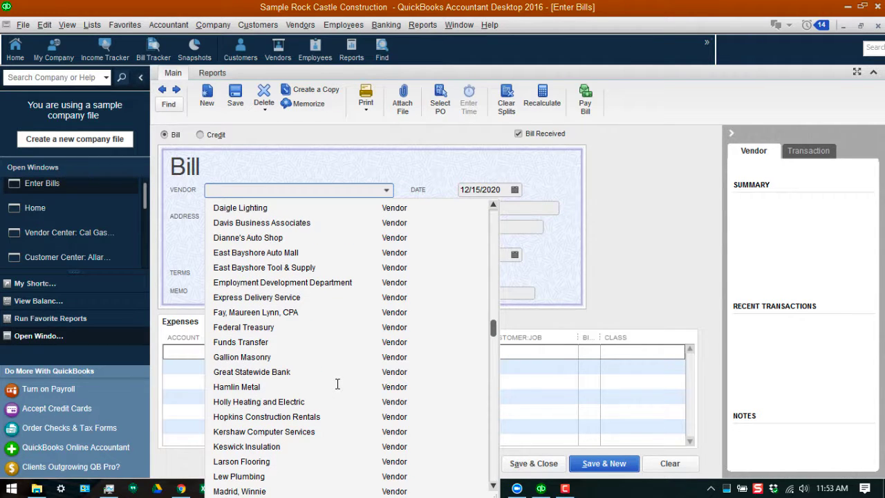
scroll(337, 383, "up", 1)
scroll(337, 384, "up", 2)
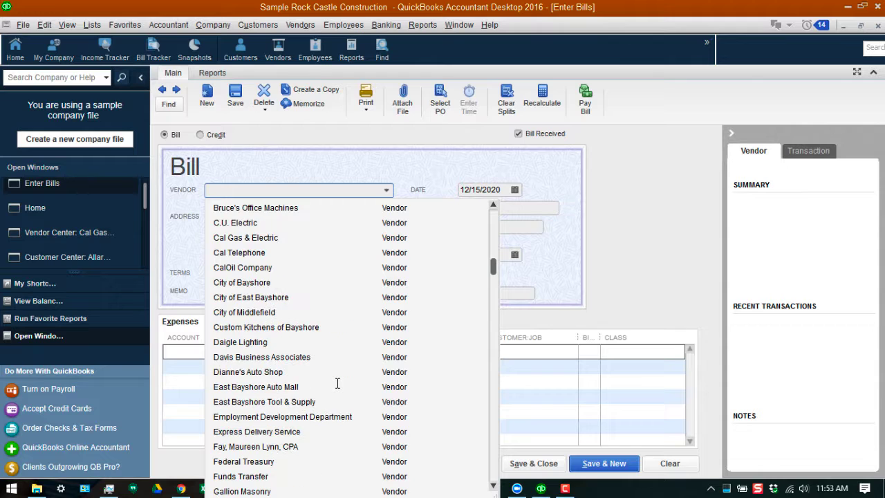
scroll(337, 384, "up", 2)
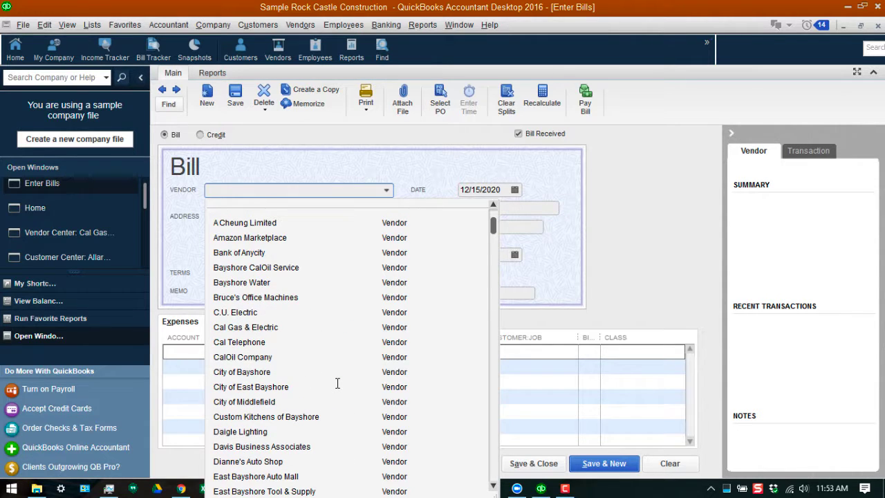
scroll(308, 327, "down", 1)
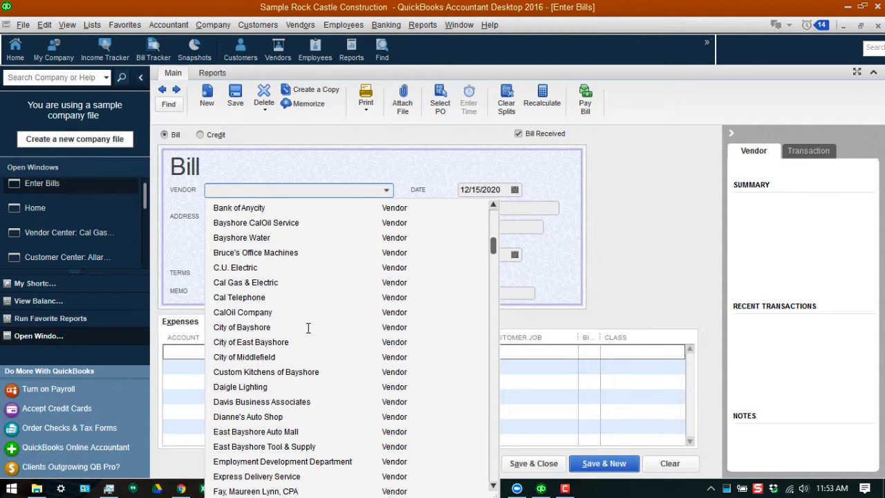
scroll(308, 327, "down", 5)
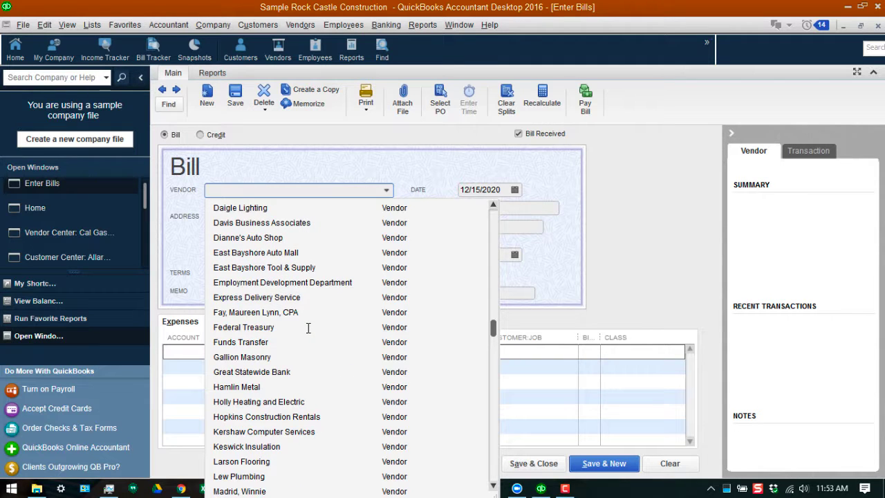
scroll(309, 328, "down", 1)
scroll(306, 328, "down", 2)
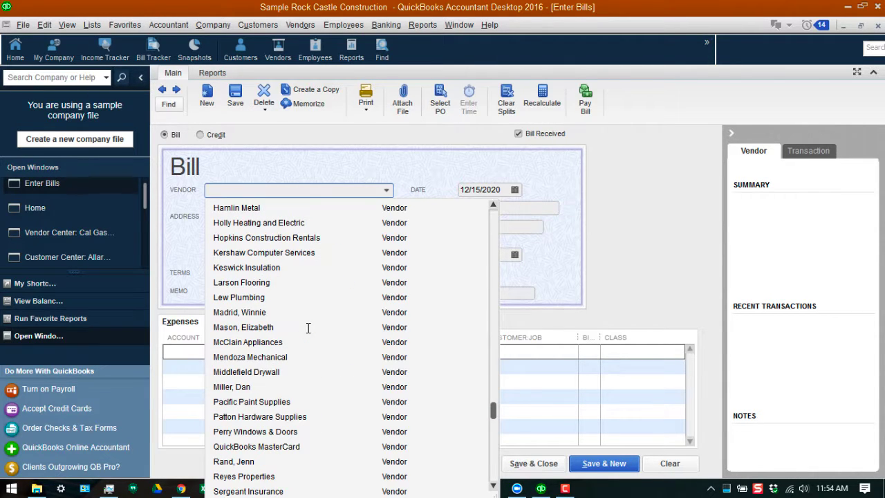
scroll(308, 322, "down", 2)
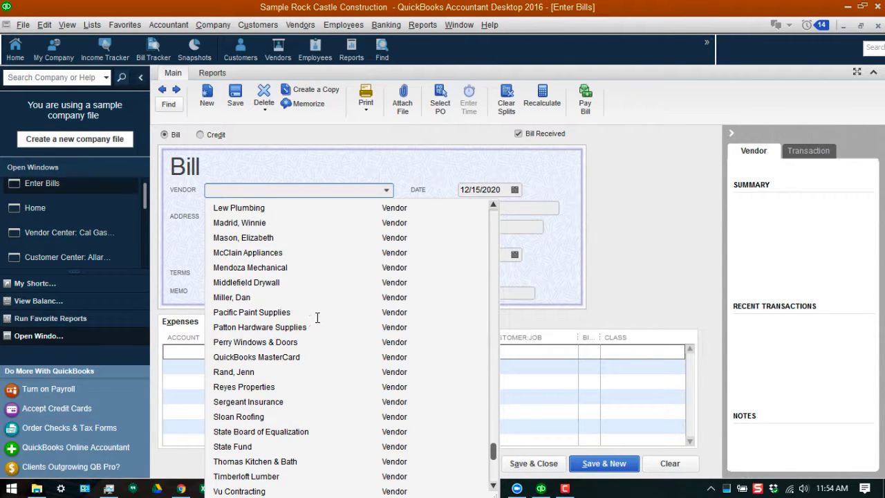
scroll(318, 319, "down", 1)
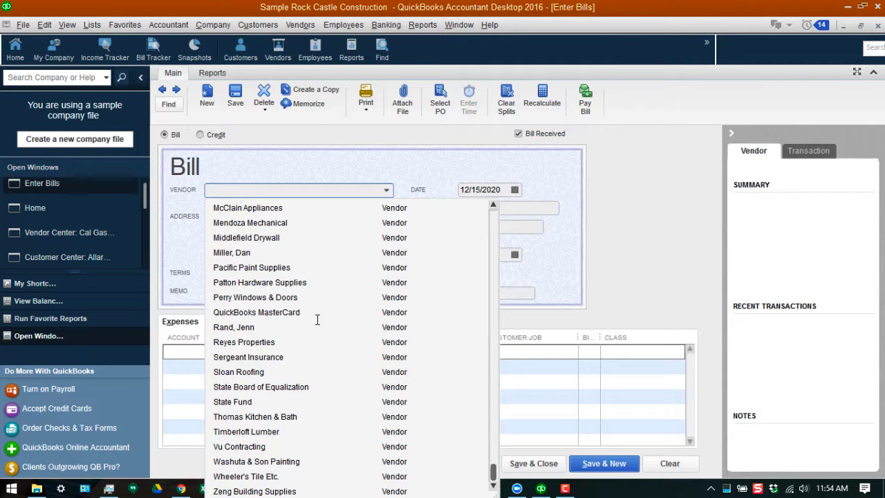
scroll(317, 319, "up", 5)
scroll(317, 318, "up", 5)
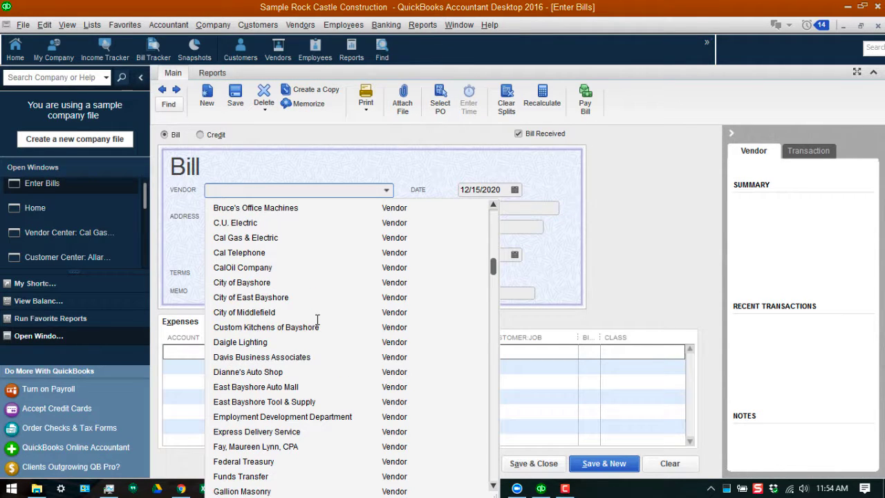
left_click(253, 252)
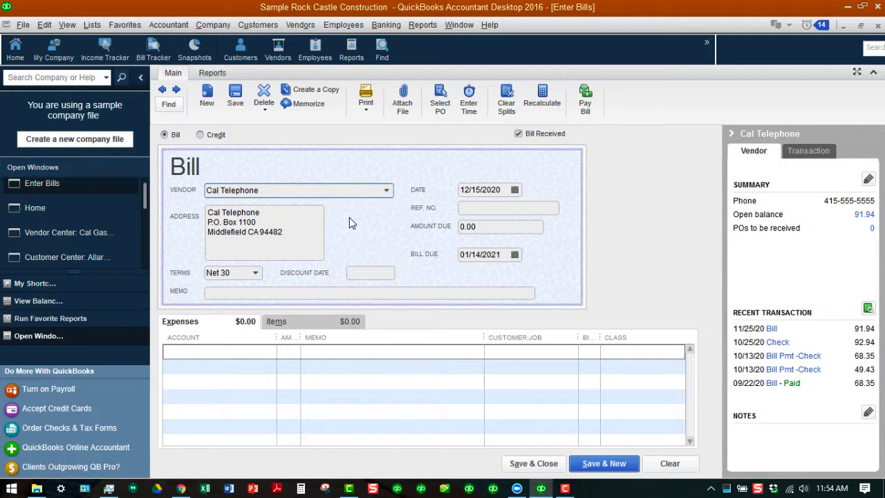
Step: Assign the 65120 Telephone utilities account to the first expense line of the Cal Telephone bill
left_click(271, 351)
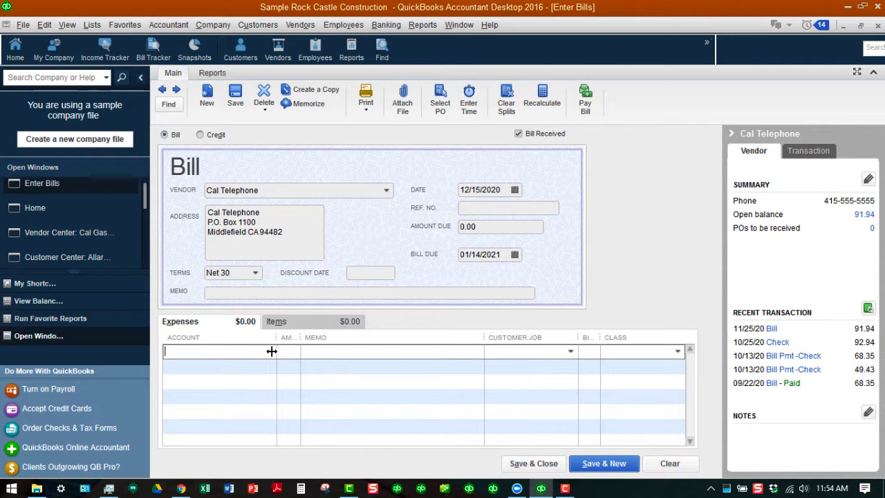
left_click(272, 351)
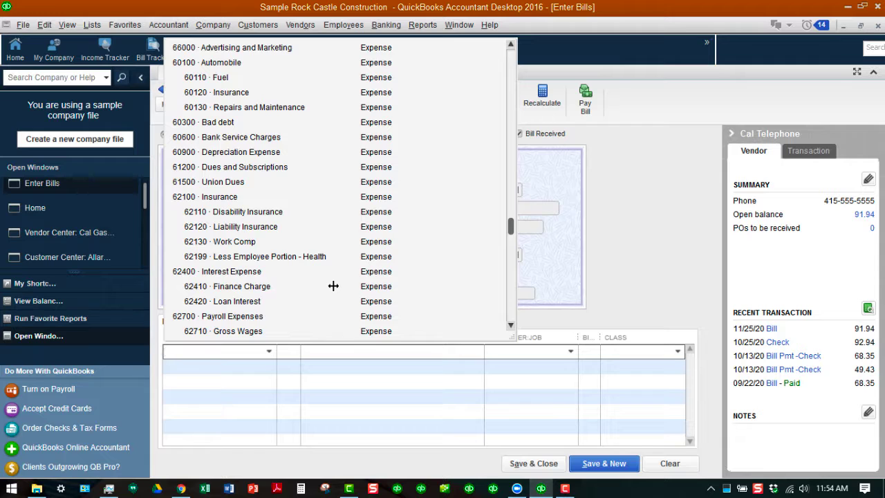
type("Telephone")
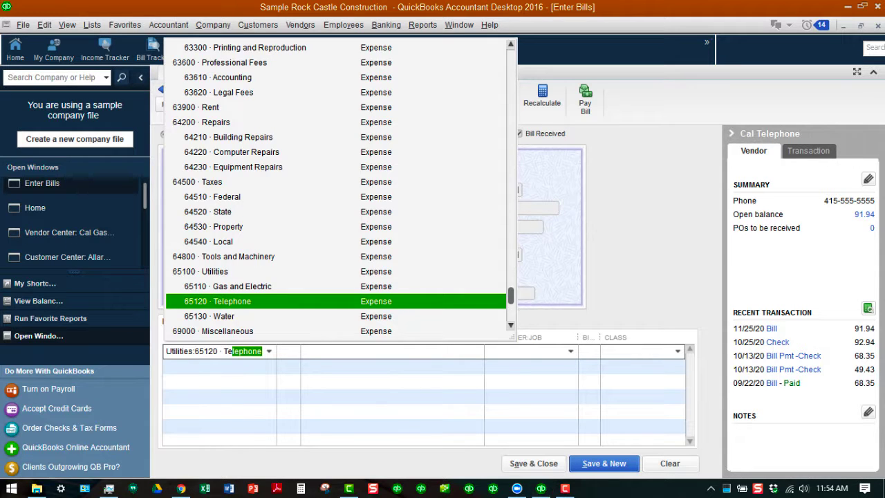
key("Tab")
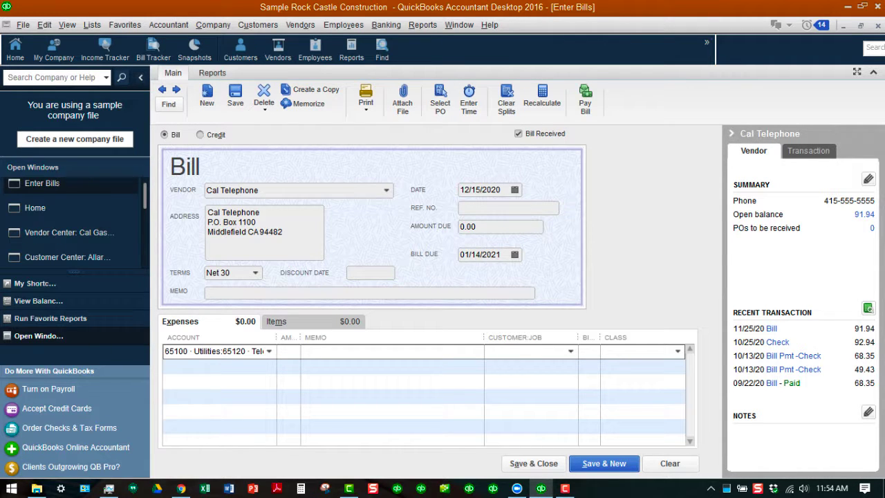
Step: Enter the bill's reference number 789123 and the amount due 119.67
left_click(507, 207)
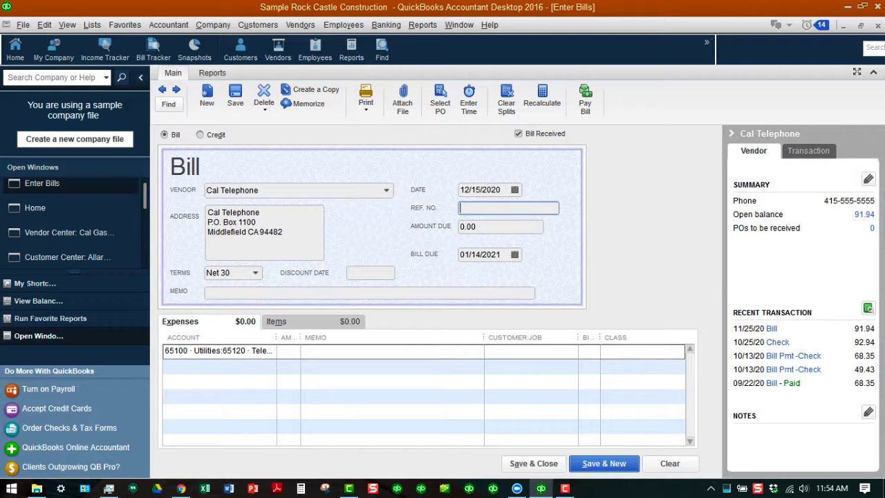
type("789123")
key("Tab")
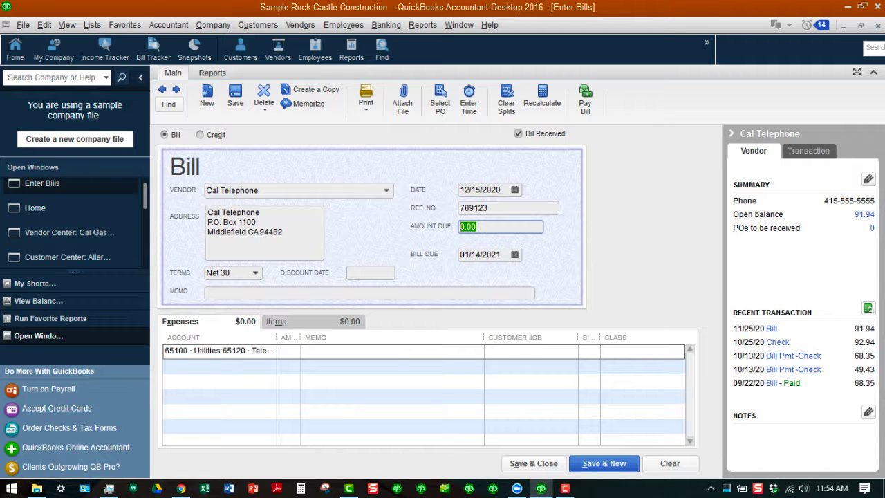
type("119.67")
Step: Paste the copied text "November Charges" into the bill's memo and into the memo of the Telephone expense line
left_click(379, 290)
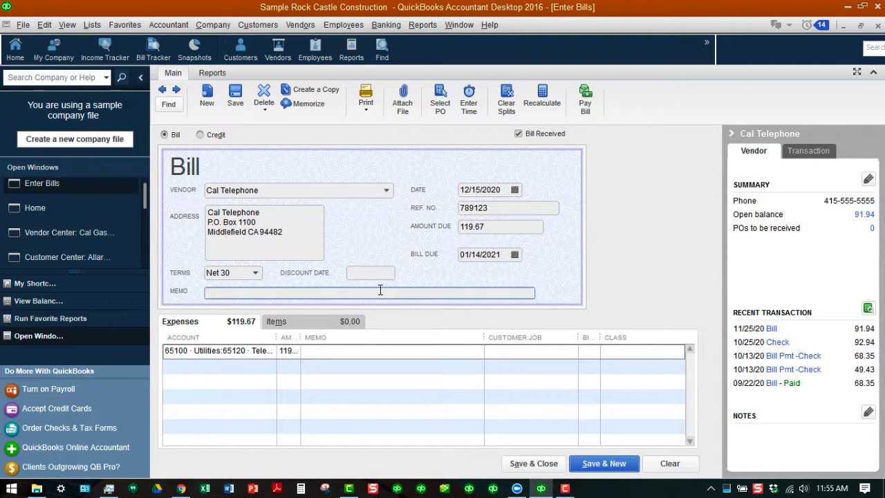
right_click(379, 291)
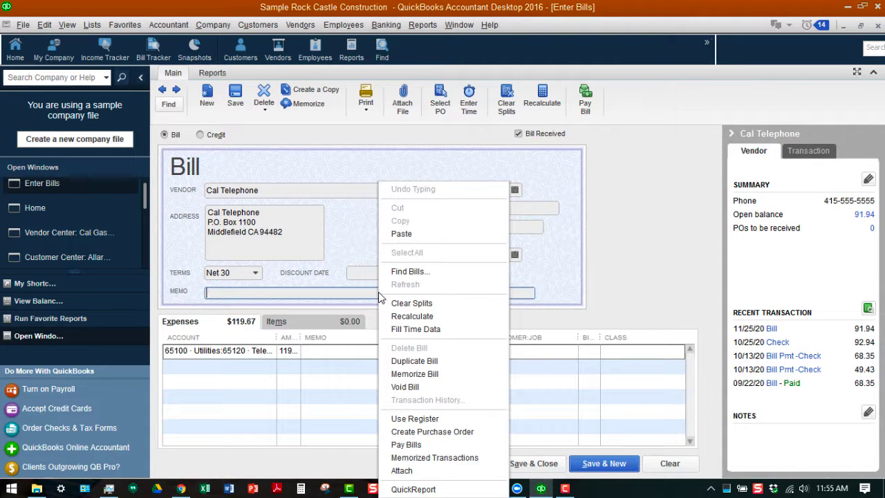
left_click(399, 235)
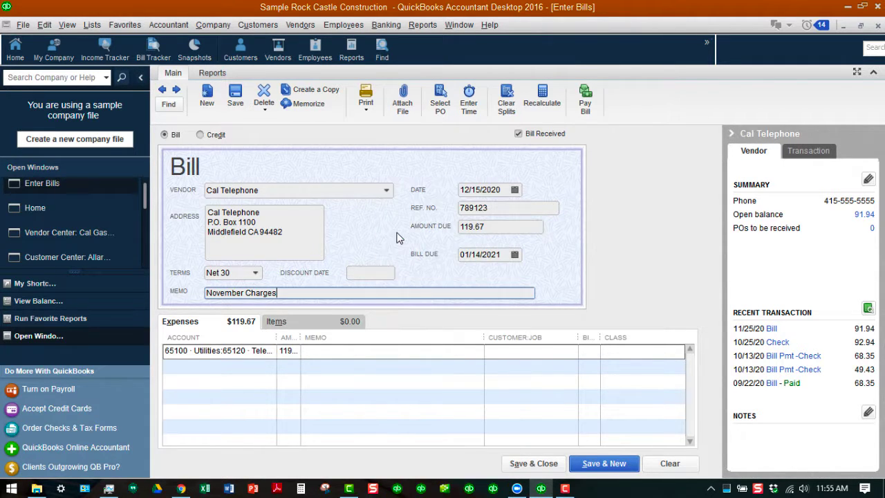
left_click(365, 352)
right_click(365, 351)
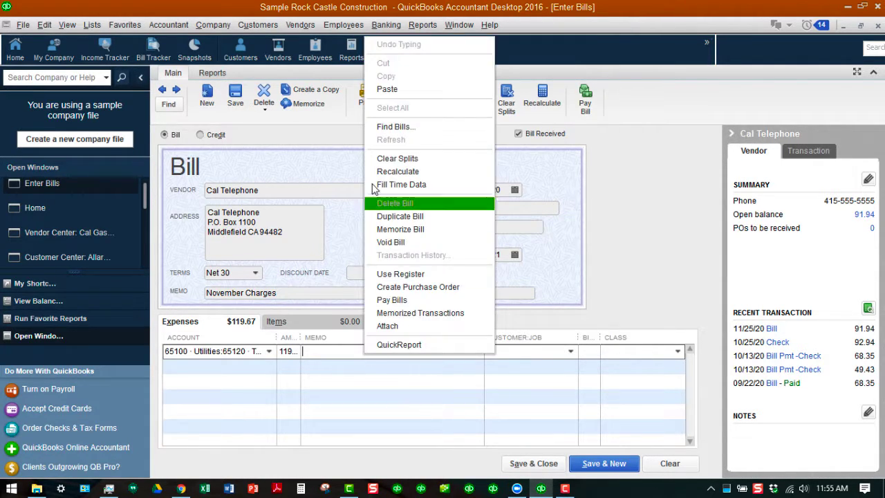
left_click(380, 90)
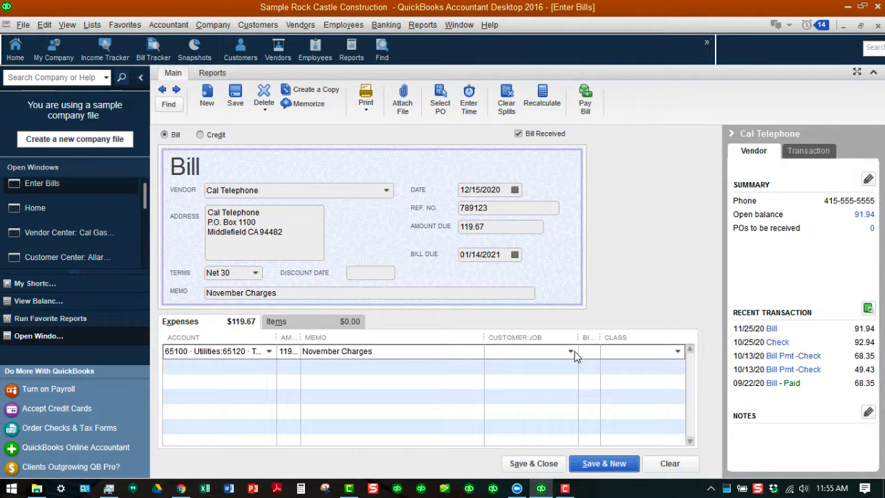
Step: Assign the Overhead class to the Telephone expense line, then save and close the bill
left_click(678, 351)
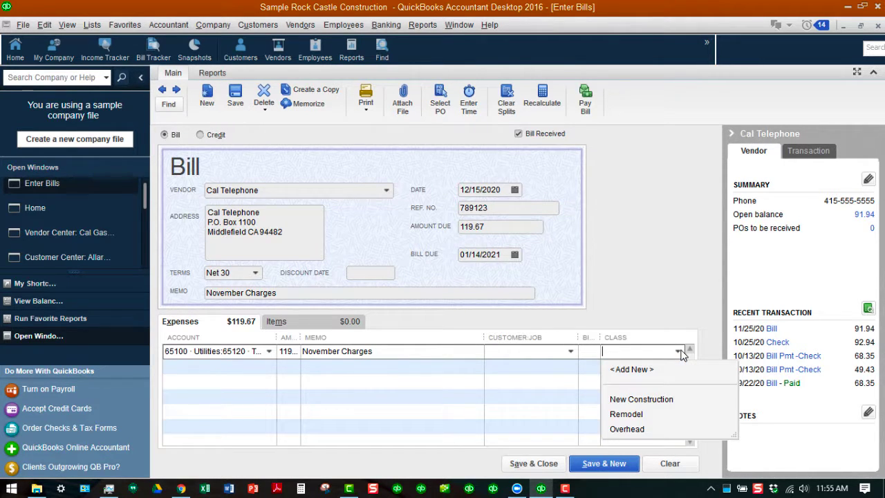
left_click(641, 434)
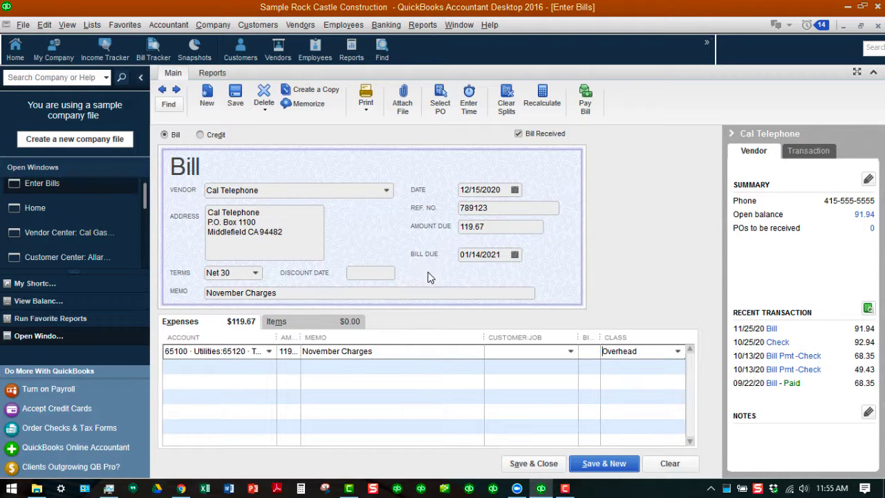
left_click(548, 464)
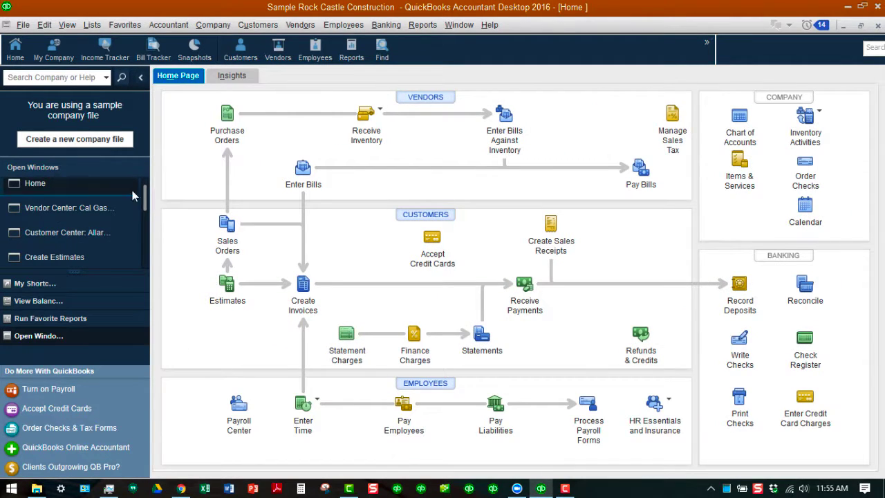
Step: Check which expense account is prefilled for Cal Gas & Electric in its vendor record, then close the record
left_click(64, 207)
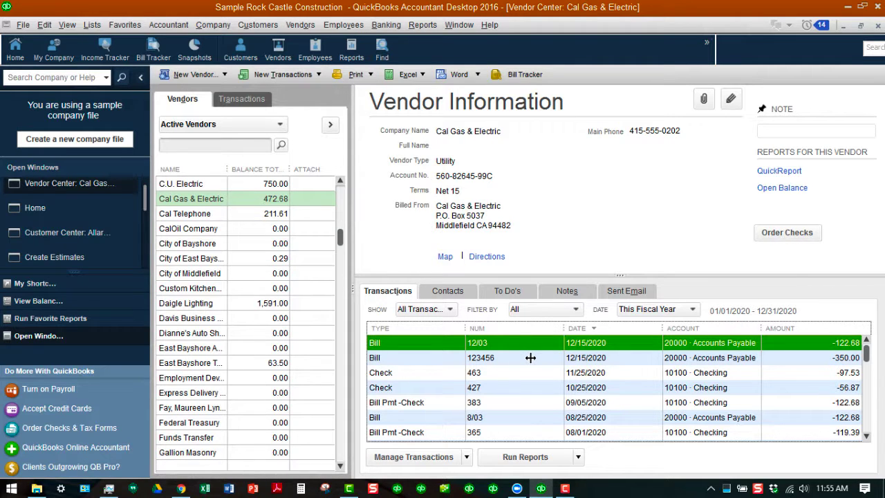
left_click(729, 102)
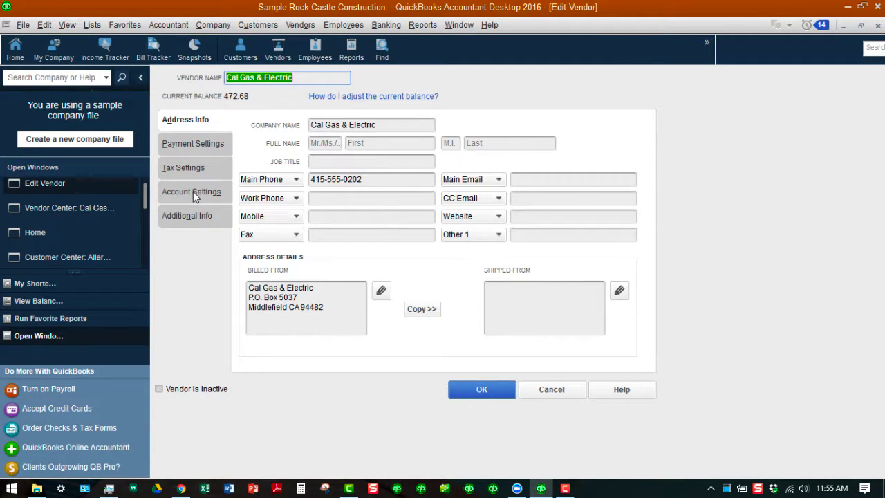
left_click(193, 191)
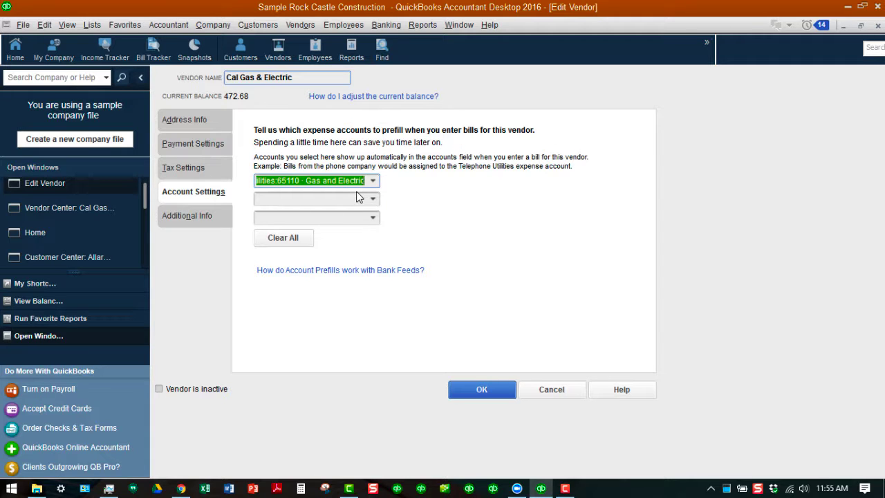
left_click(482, 390)
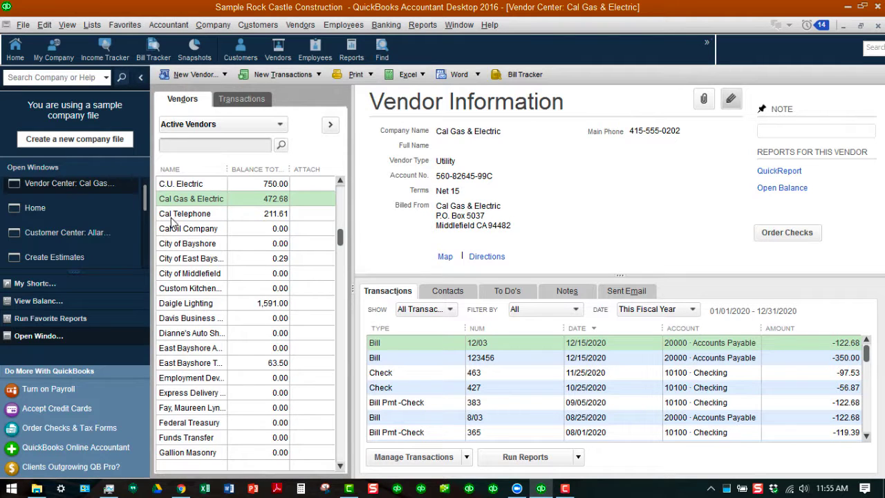
Step: Set 65120 Telephone as the prefilled expense account in the Cal Telephone vendor record, save it, and return to the home page
left_click(180, 216)
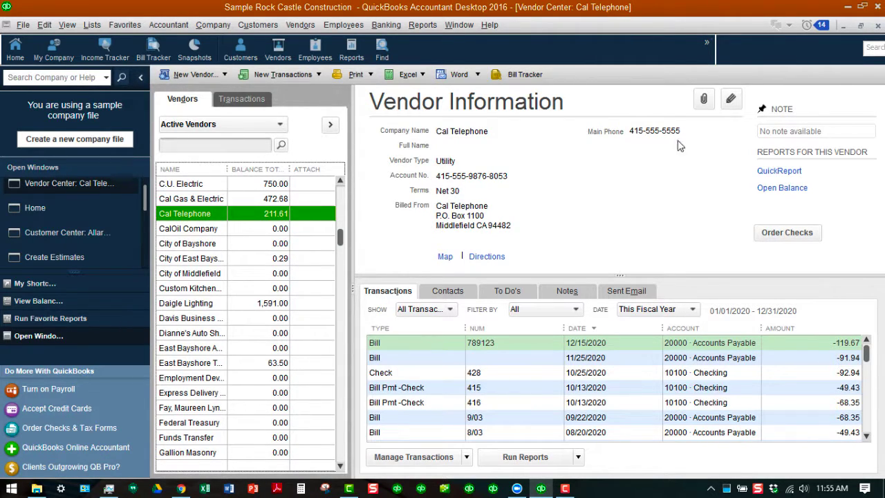
left_click(731, 100)
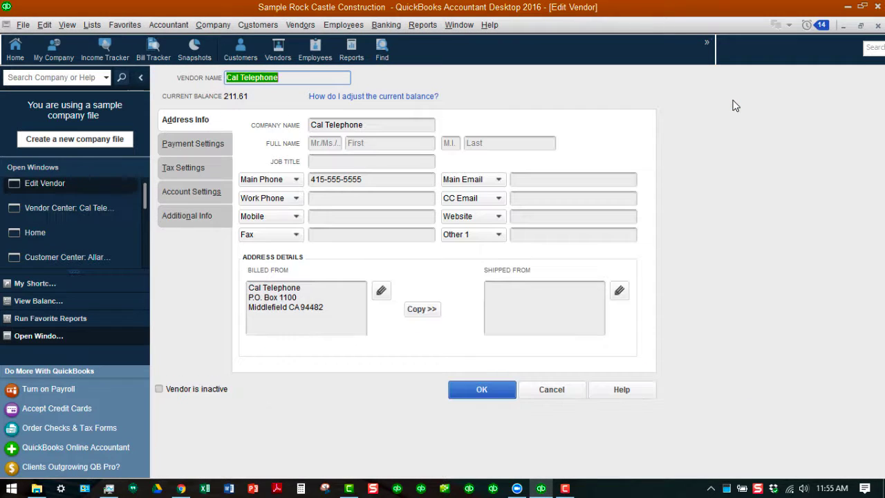
left_click(201, 191)
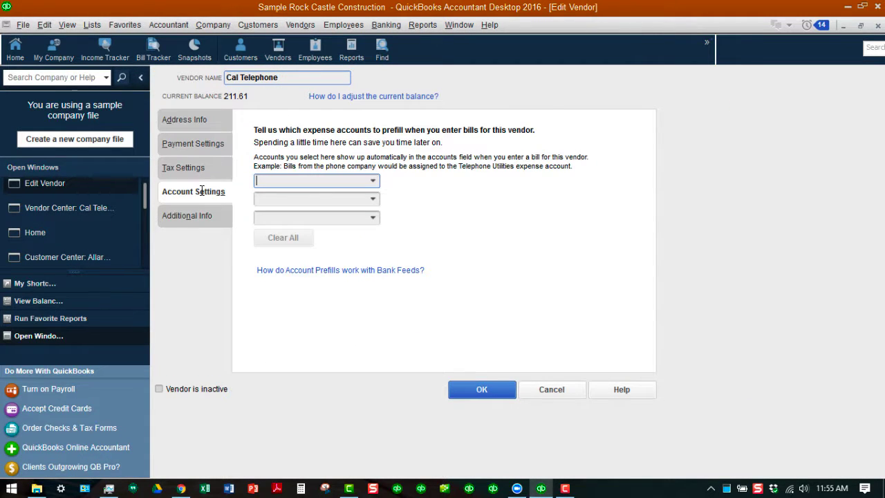
left_click(372, 180)
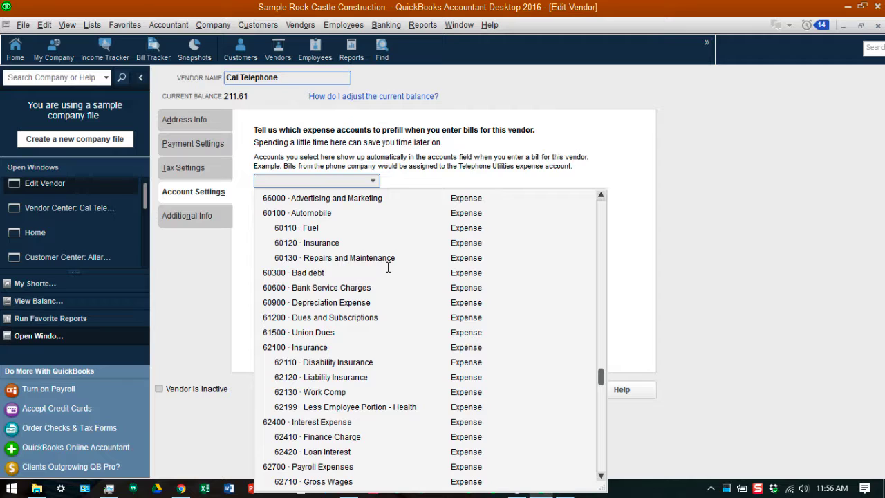
type("tel")
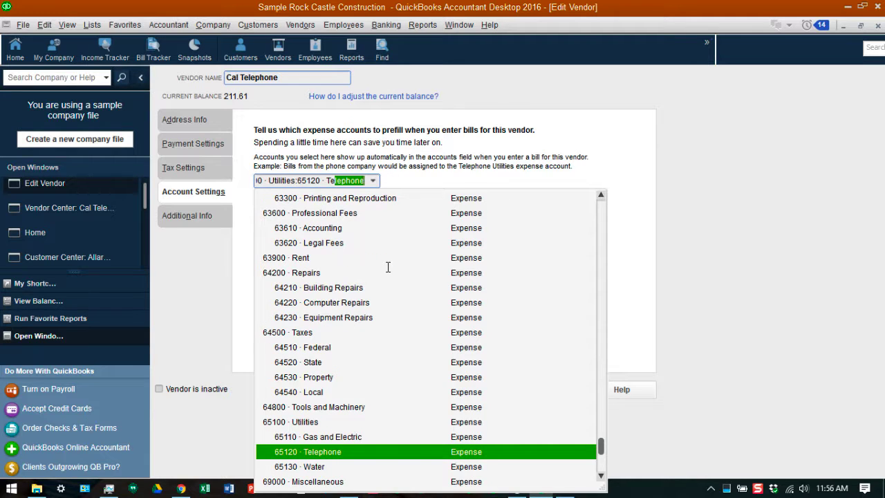
left_click(403, 447)
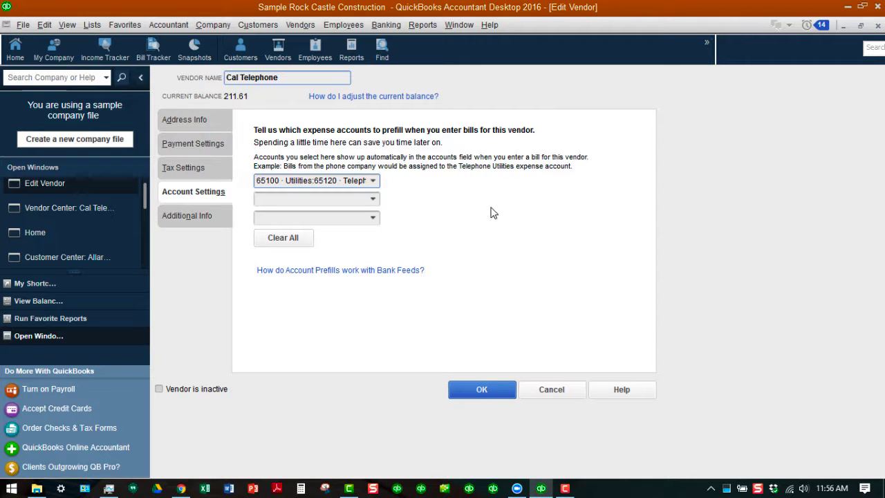
left_click(495, 391)
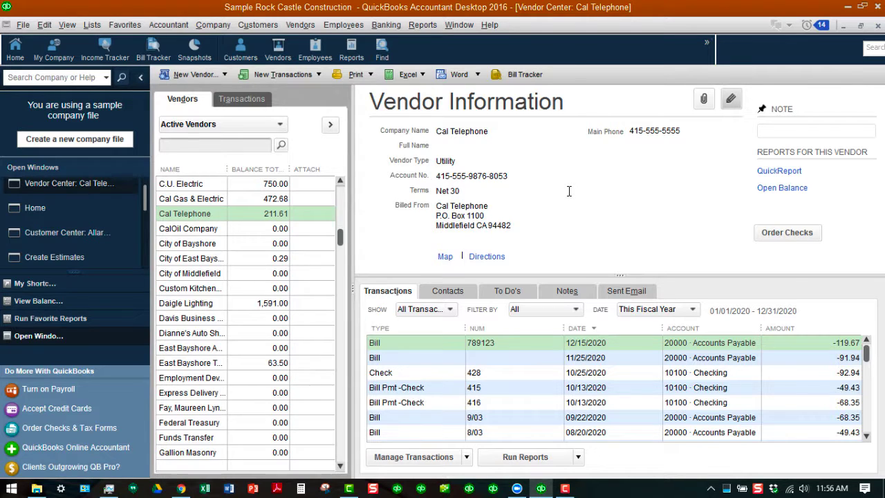
left_click(58, 208)
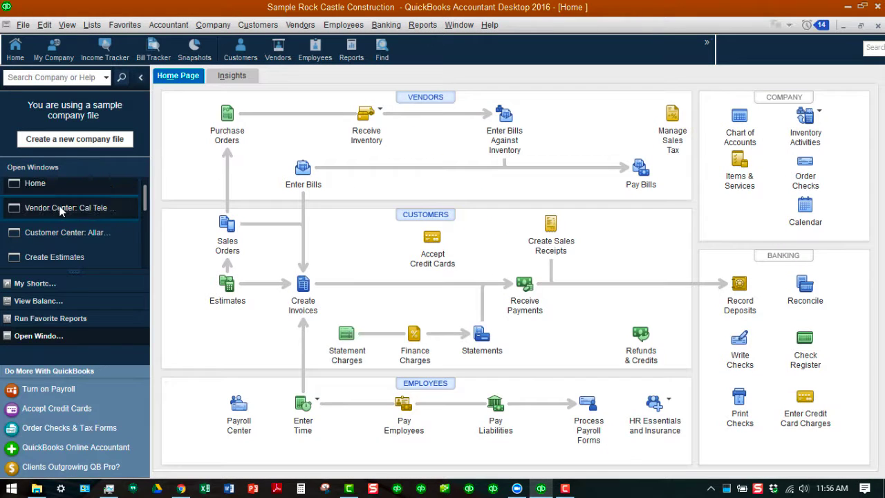